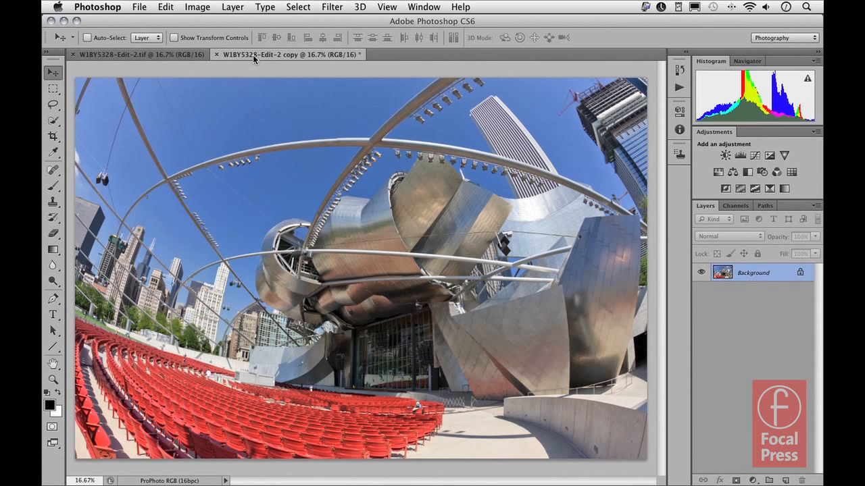
Apply the Lens Correction filter to the image copy, checking the result with Geometric Distortion off and on.
click(333, 9)
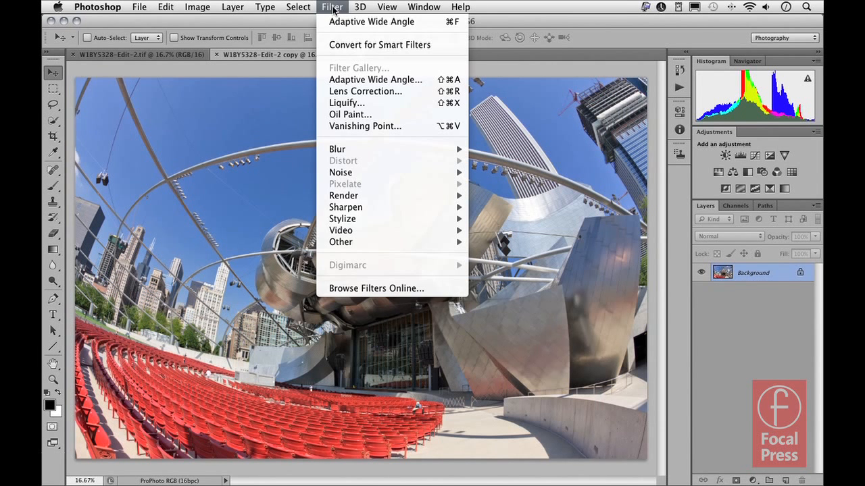
click(354, 95)
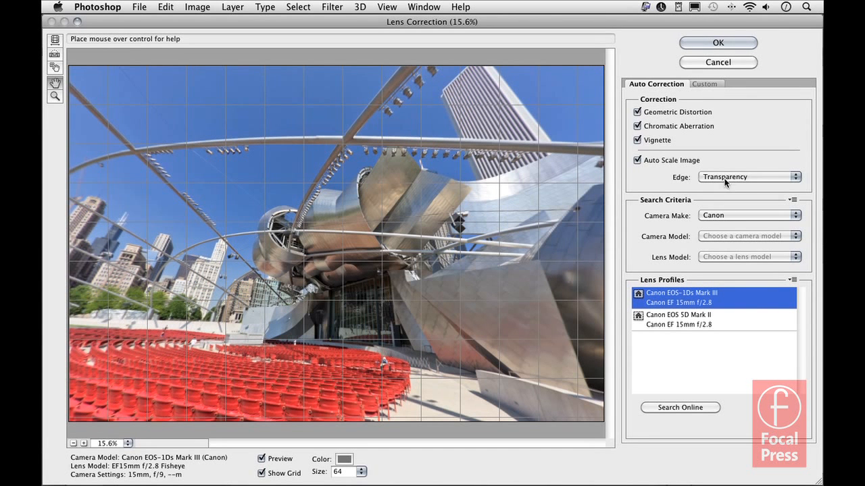
click(637, 112)
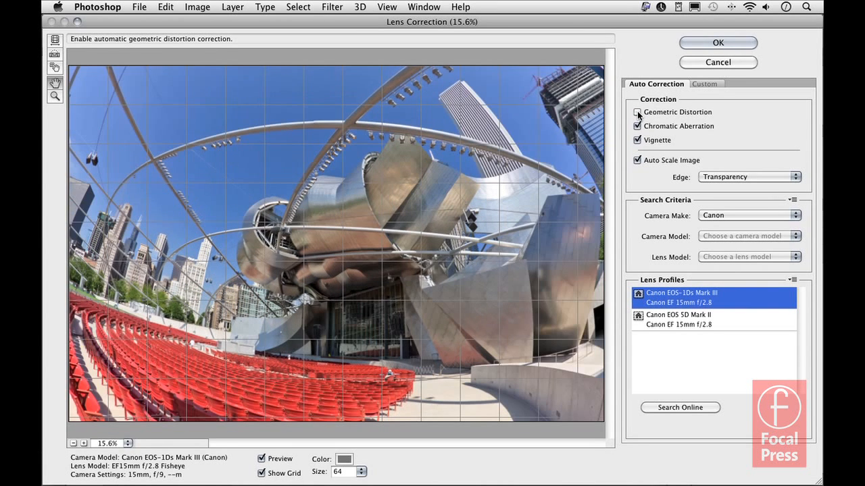
click(637, 112)
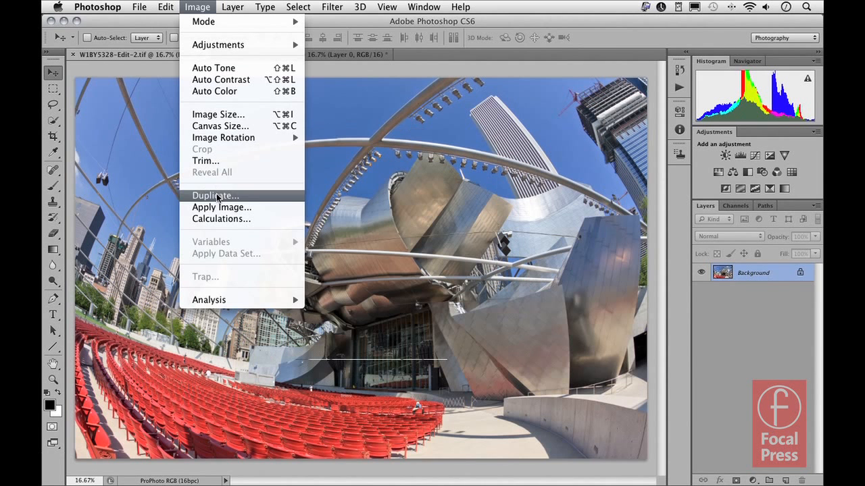
Duplicate the original fisheye image and open the duplicate in Adaptive Wide Angle, comparing the automatic correction with the preview off and on.
click(217, 198)
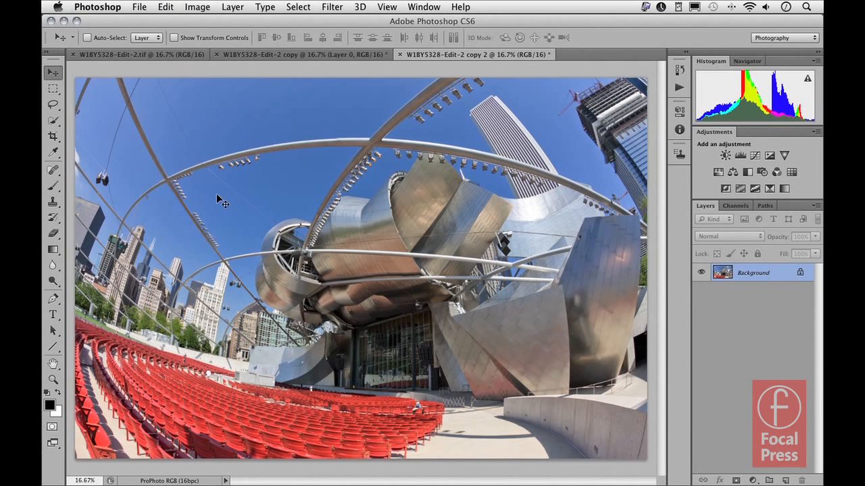
click(332, 6)
click(345, 86)
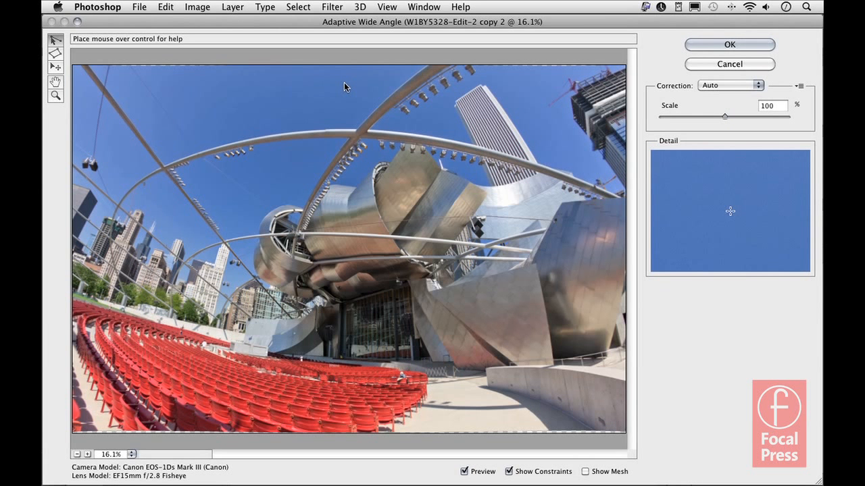
click(464, 472)
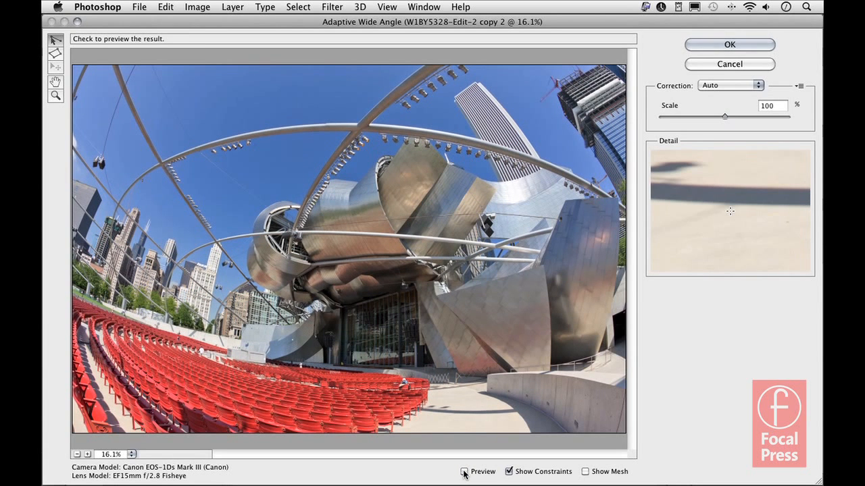
click(464, 472)
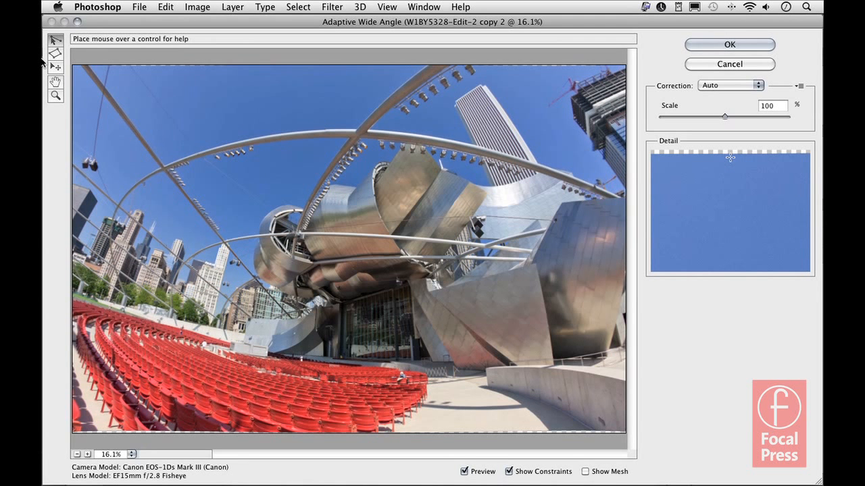
Draw a horizontal constraint along the horizon behind the seating and extend both its ends to the photo's edges.
click(75, 294)
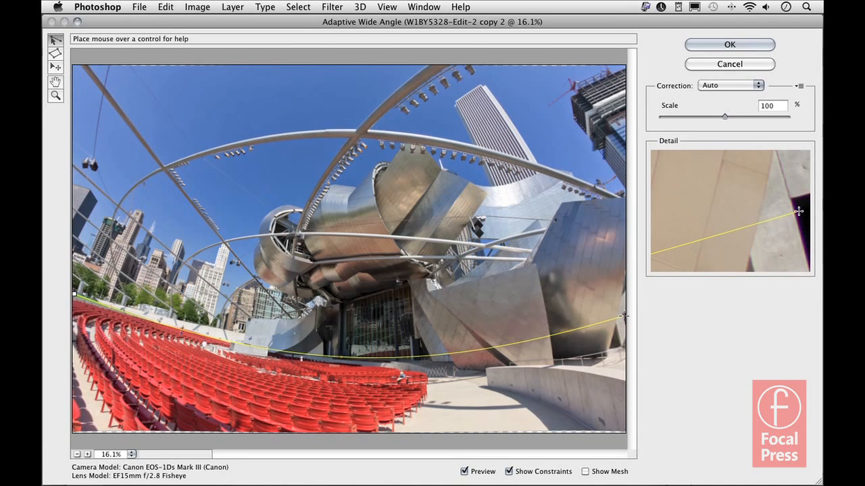
click(623, 315)
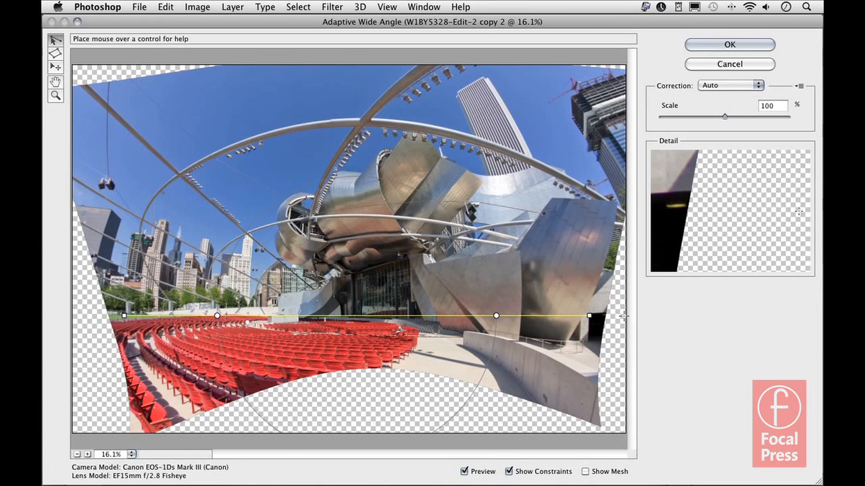
drag(594, 315, 606, 316)
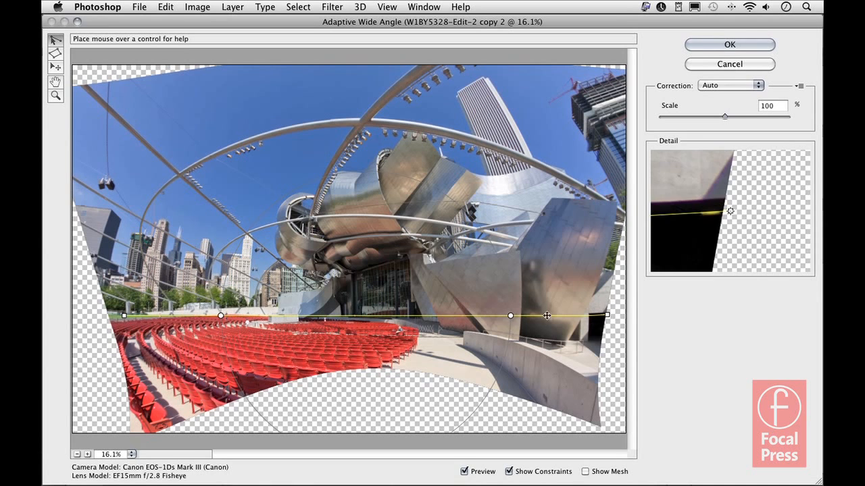
drag(124, 316, 105, 313)
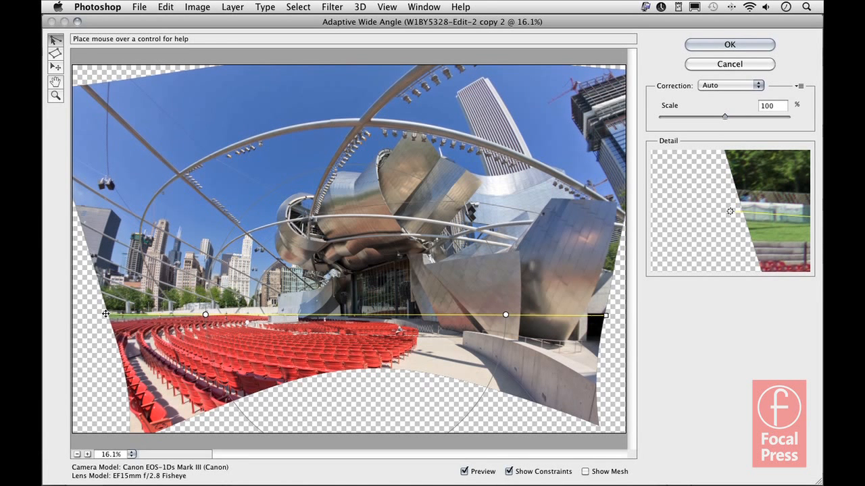
drag(105, 313, 108, 315)
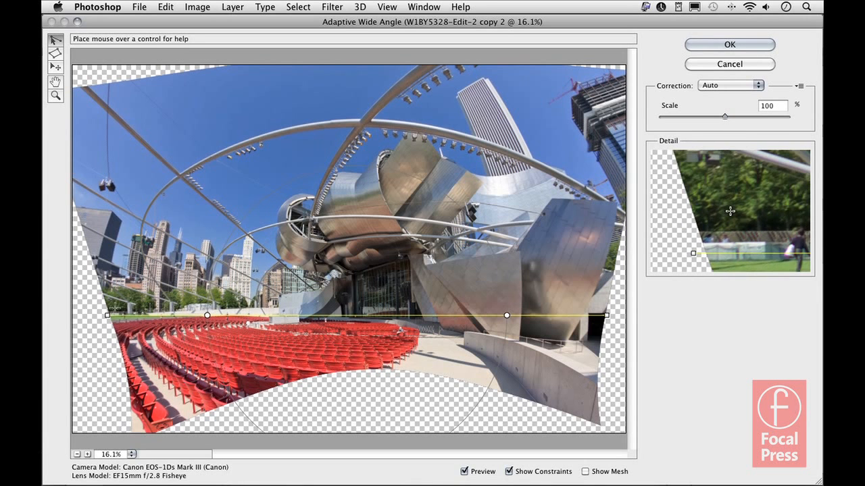
Add a vertical constraint down the right edge of the tall tower behind the pavilion and rotate it to about 88°.
click(488, 79)
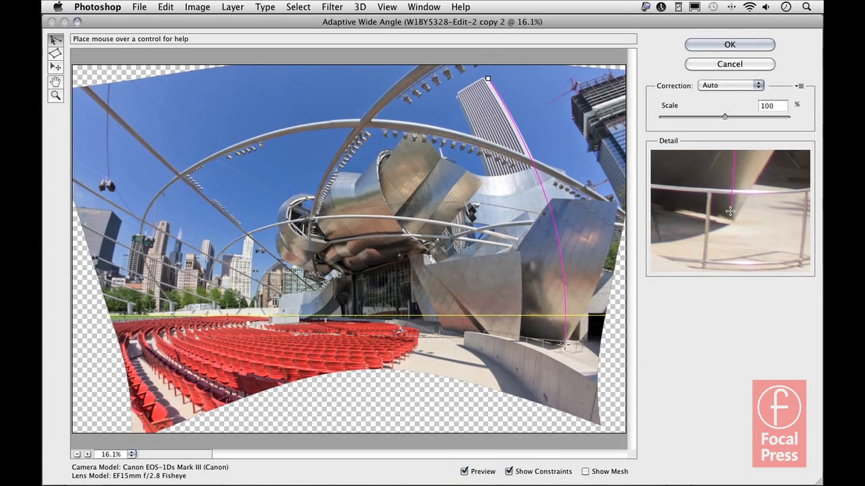
click(564, 381)
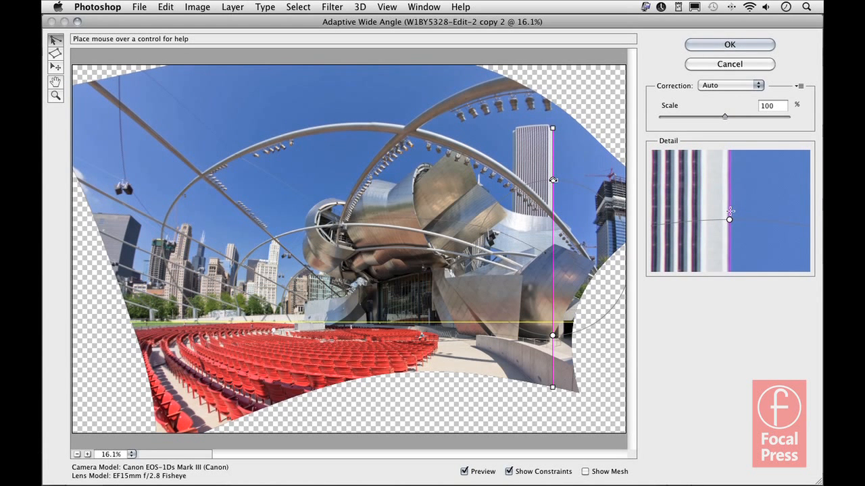
drag(552, 180, 551, 181)
key(alt)
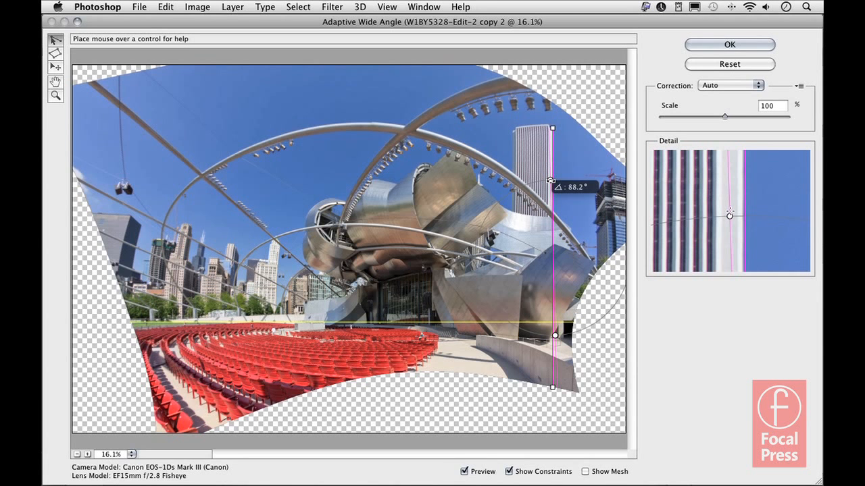
drag(550, 181, 550, 180)
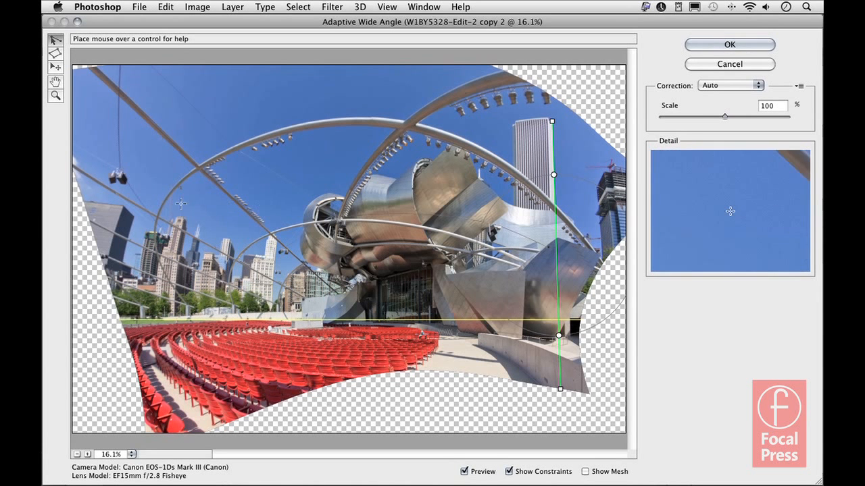
Add a vertical constraint along the right edge of the dark building at the far left and tilt it slightly off vertical.
click(134, 217)
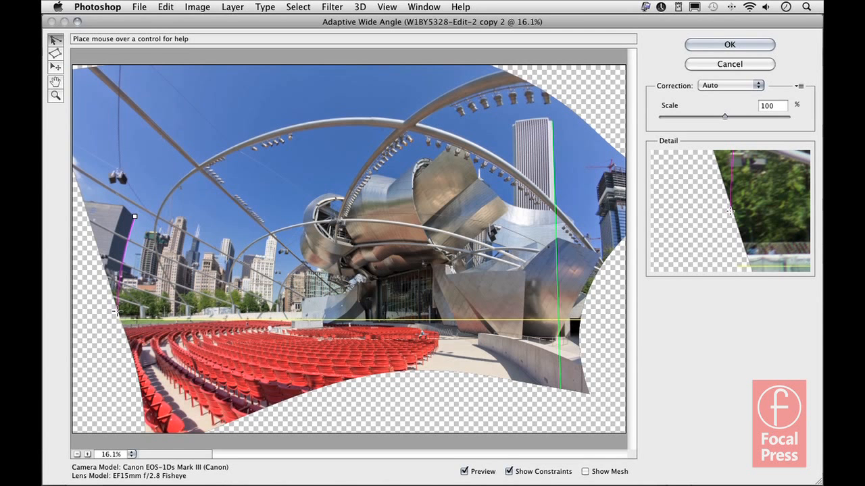
click(116, 311)
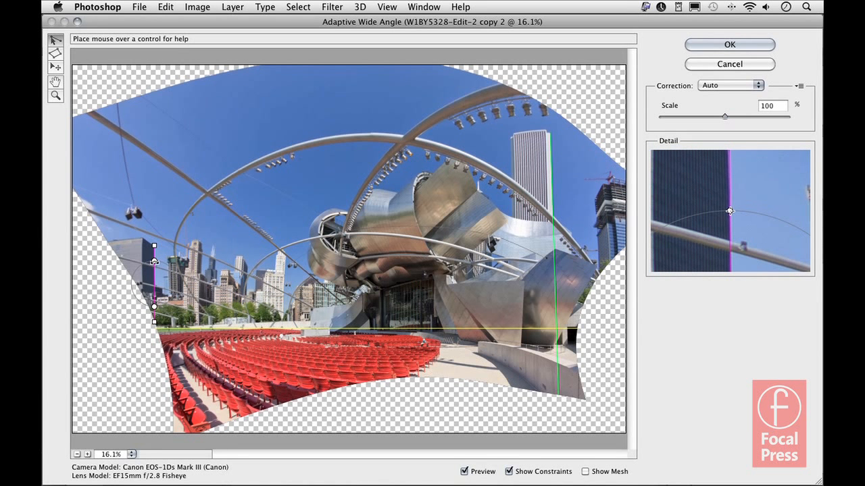
drag(154, 262, 155, 261)
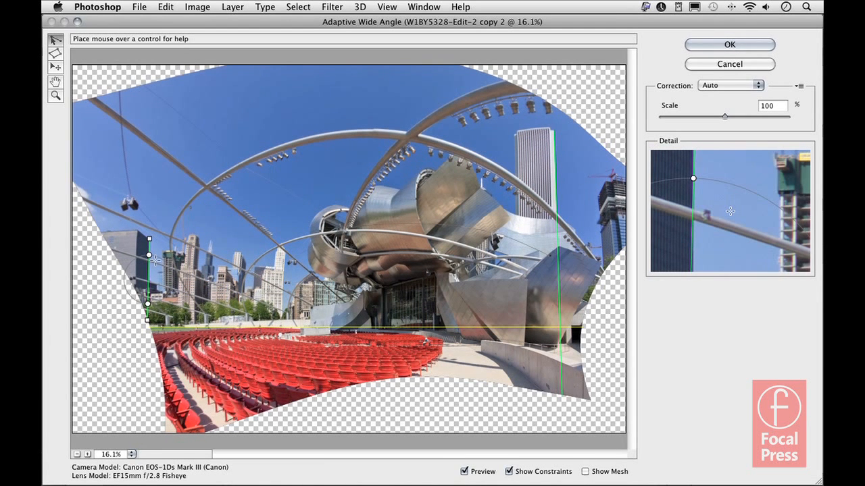
Add vertical constraints along the brown skyline tower and the white tower near the pavilion, tilting the brown tower's constraint slightly off vertical.
click(195, 221)
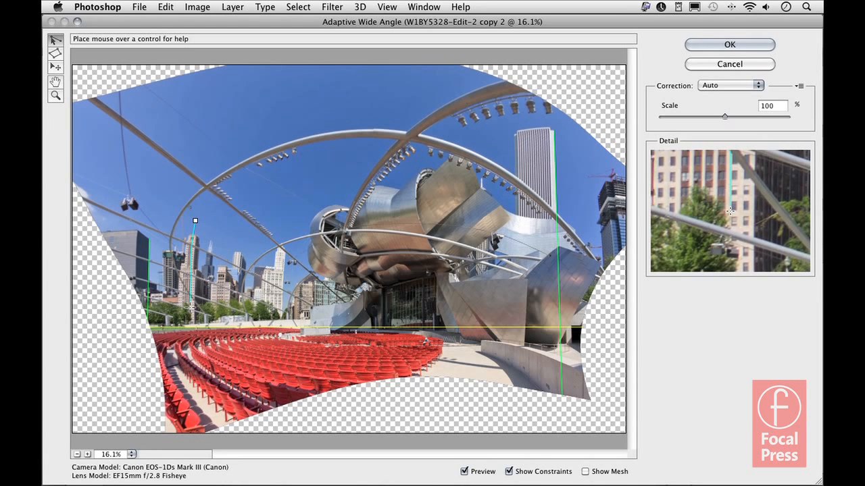
shift+click(190, 328)
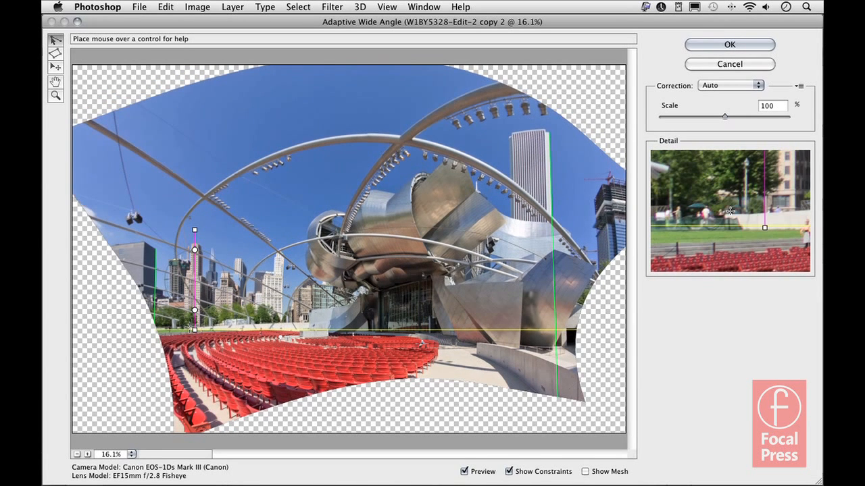
drag(194, 250, 196, 249)
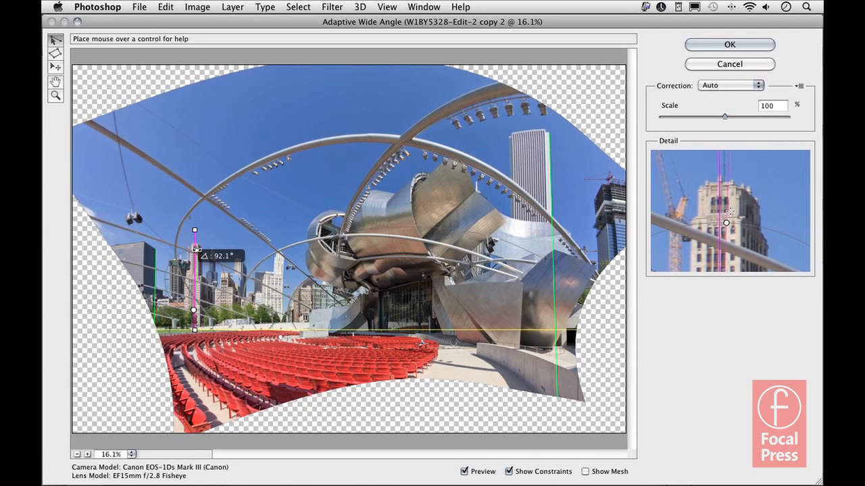
drag(196, 249, 195, 250)
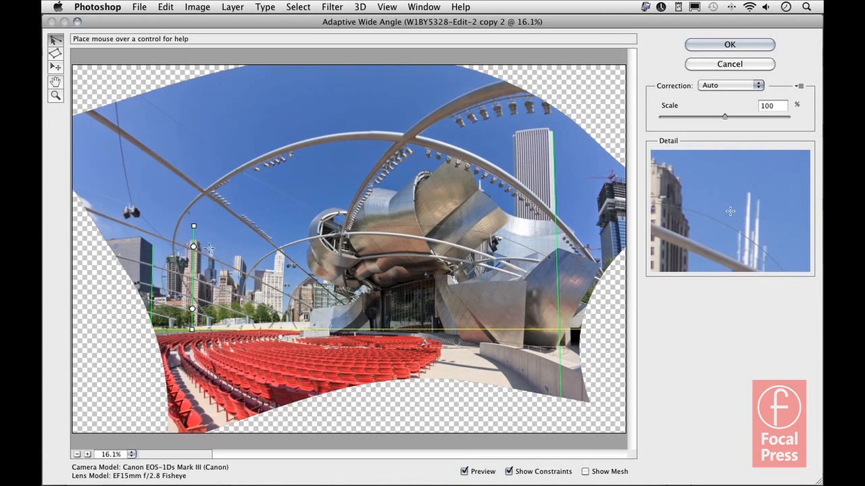
drag(280, 247, 277, 327)
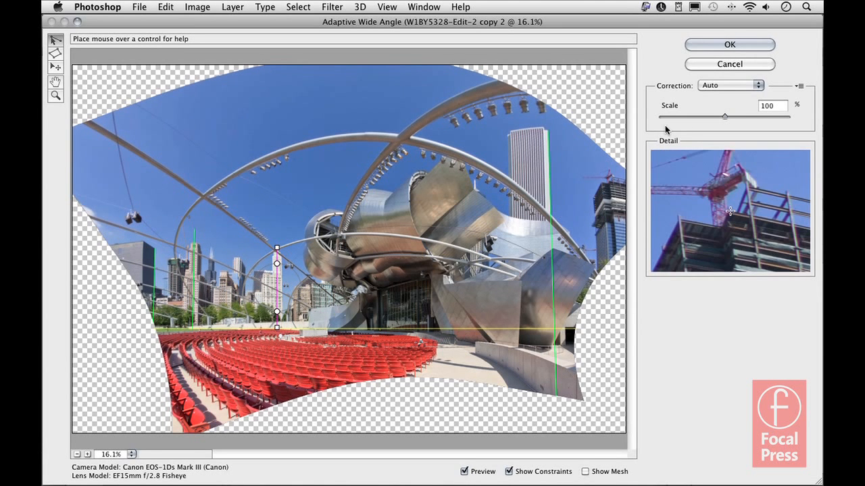
Set the correction scale to 124% to reduce the empty borders and apply the Adaptive Wide Angle filter.
click(724, 118)
drag(724, 119, 753, 117)
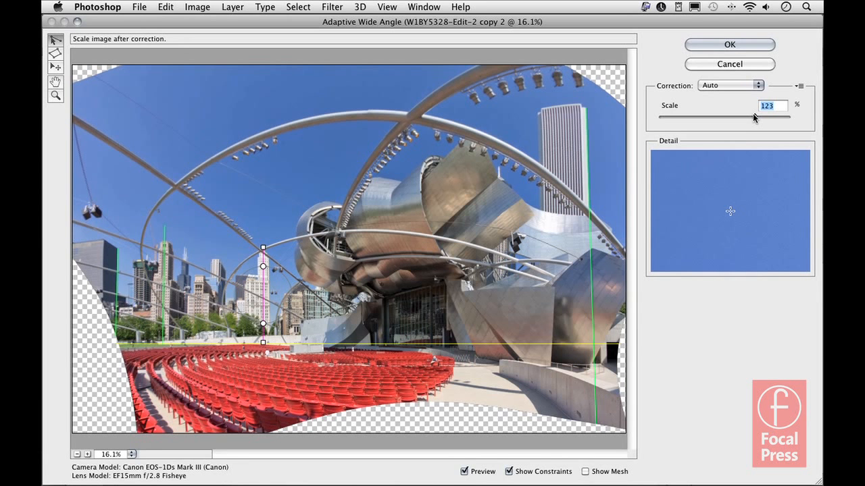
drag(752, 117, 754, 118)
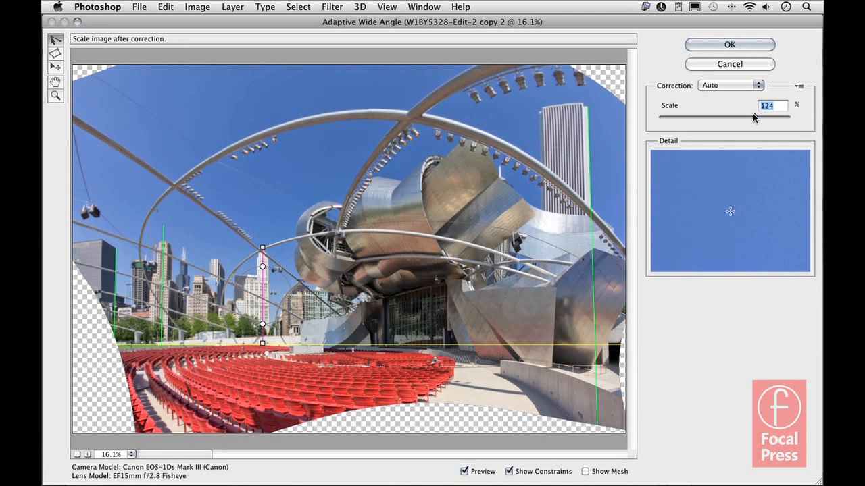
click(757, 43)
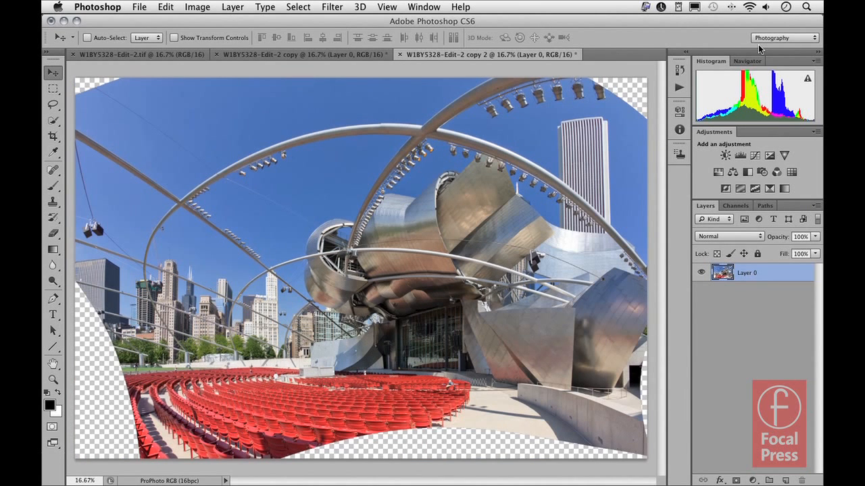
Crop the corrected image on all four sides to remove the transparent corners and edges, and fit the result to the window.
click(52, 137)
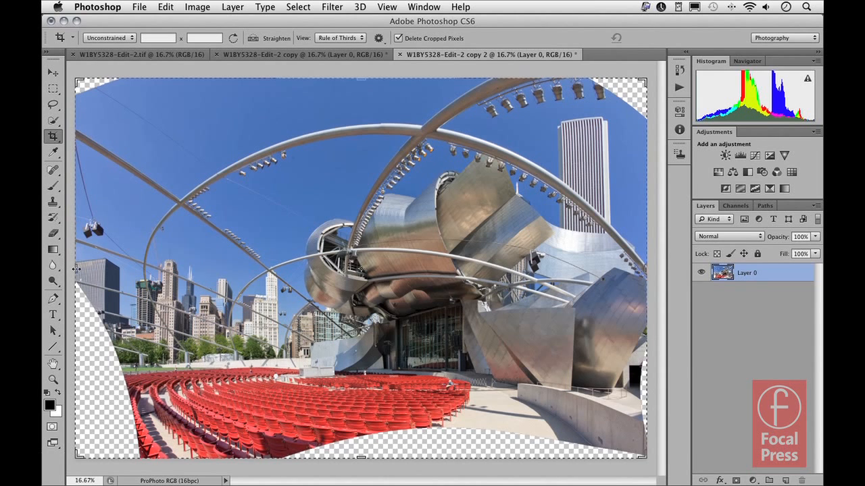
drag(77, 268, 109, 268)
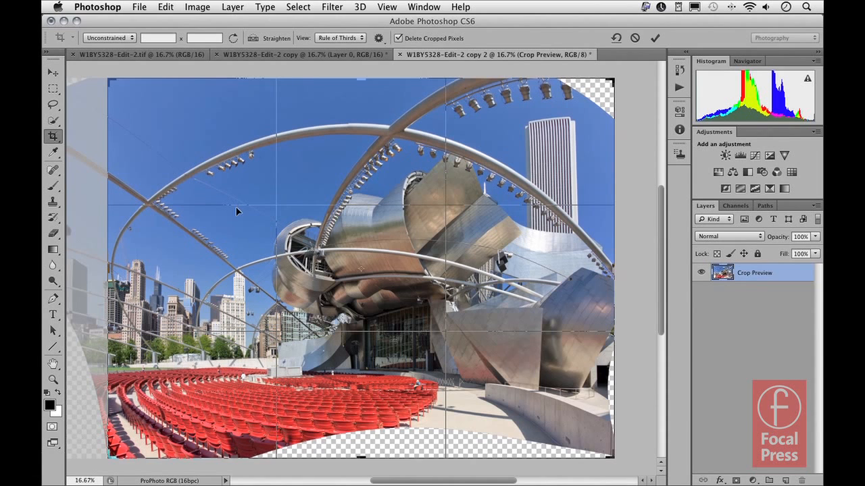
drag(611, 268, 609, 268)
drag(361, 78, 361, 95)
drag(362, 442, 361, 426)
key(Return)
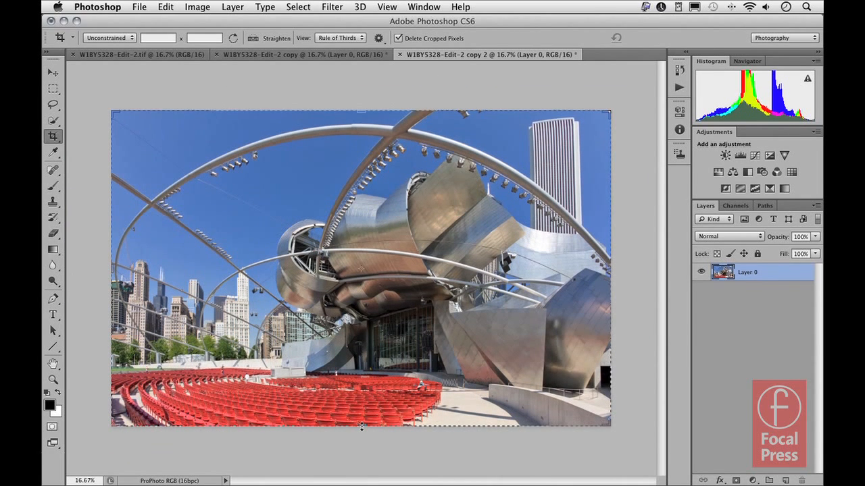
key(super+0)
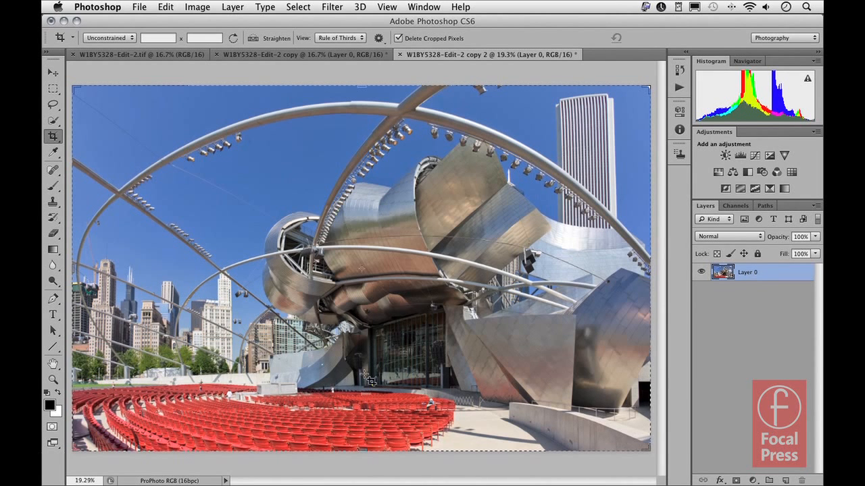
Compare the Adaptive Wide Angle result with the Lens Correction copy and the original fisheye image.
click(347, 56)
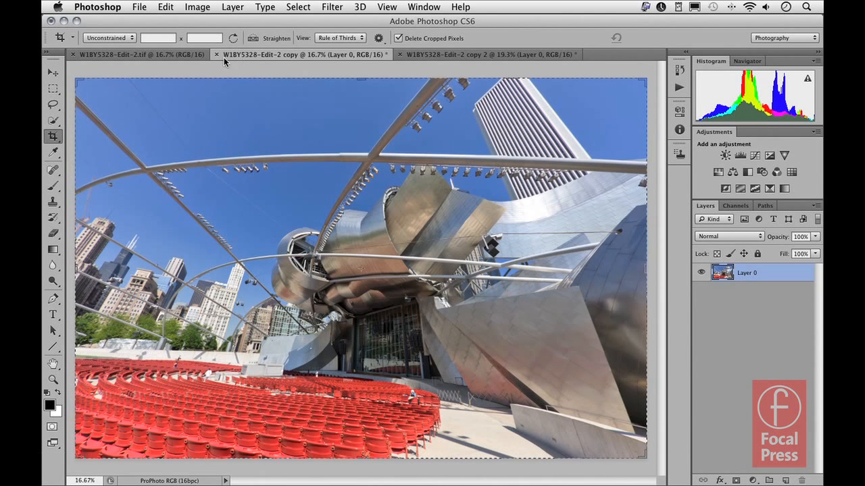
click(175, 55)
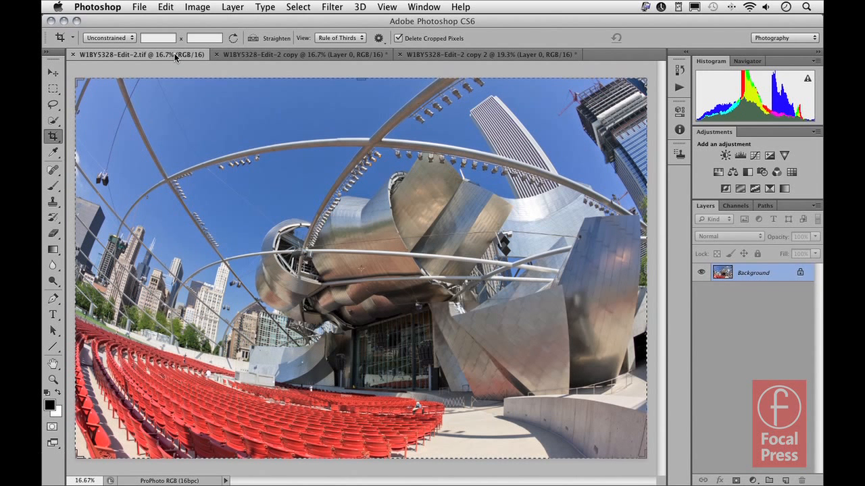
click(427, 54)
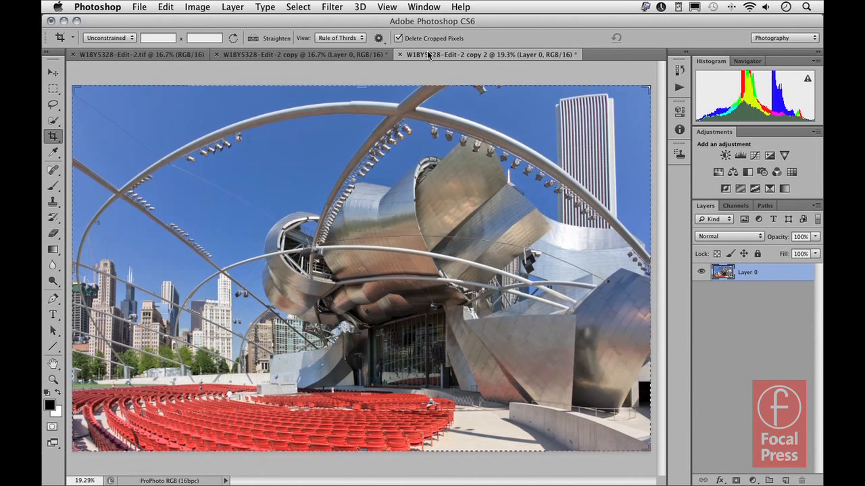
click(361, 54)
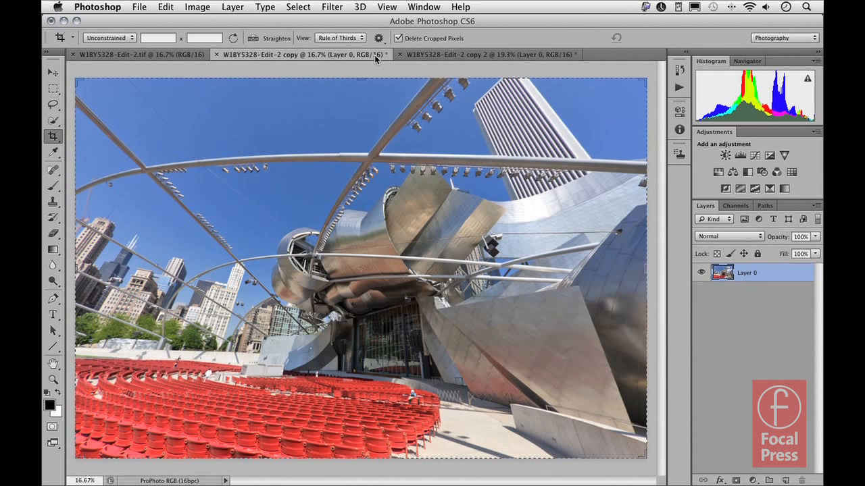
click(420, 53)
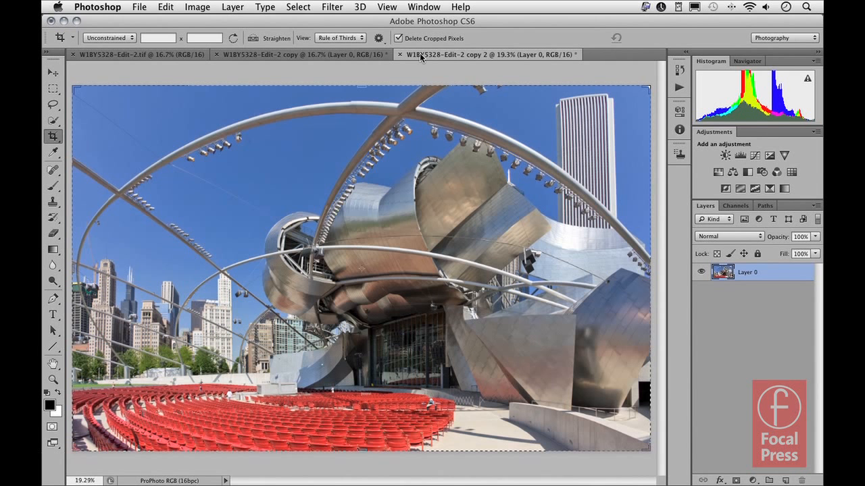